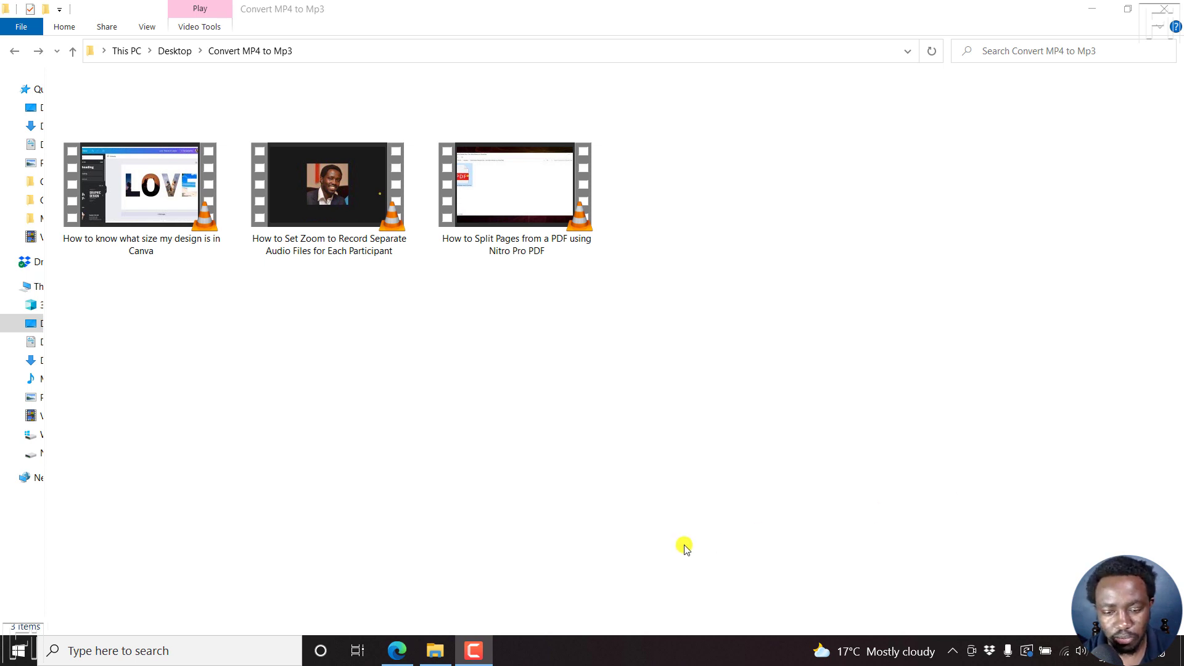
View the VLC download page in the browser, minimise it, and launch the installed VLC media player.
left_click(393, 651)
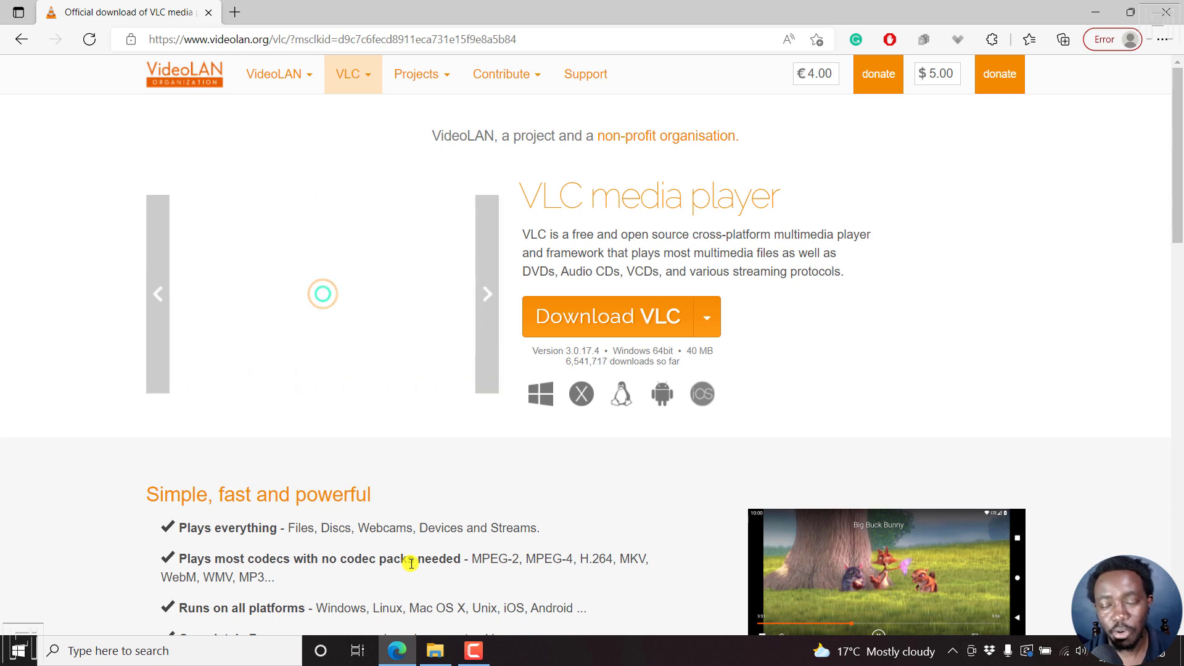
left_click(1095, 12)
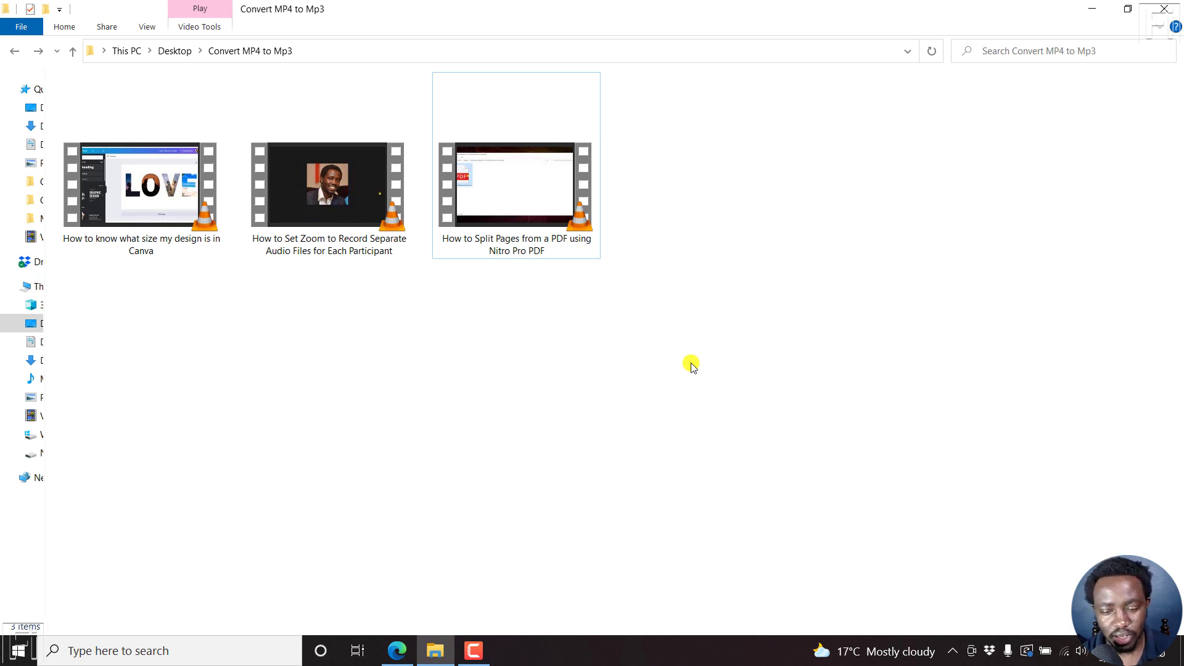
left_click(243, 641)
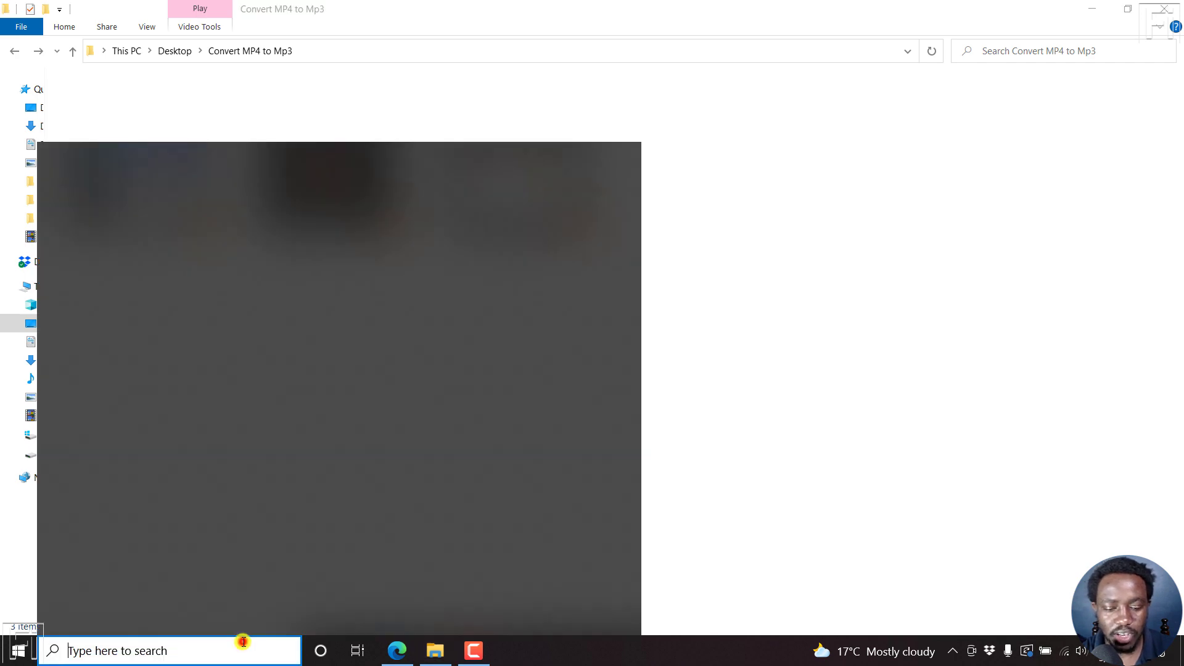
left_click(191, 456)
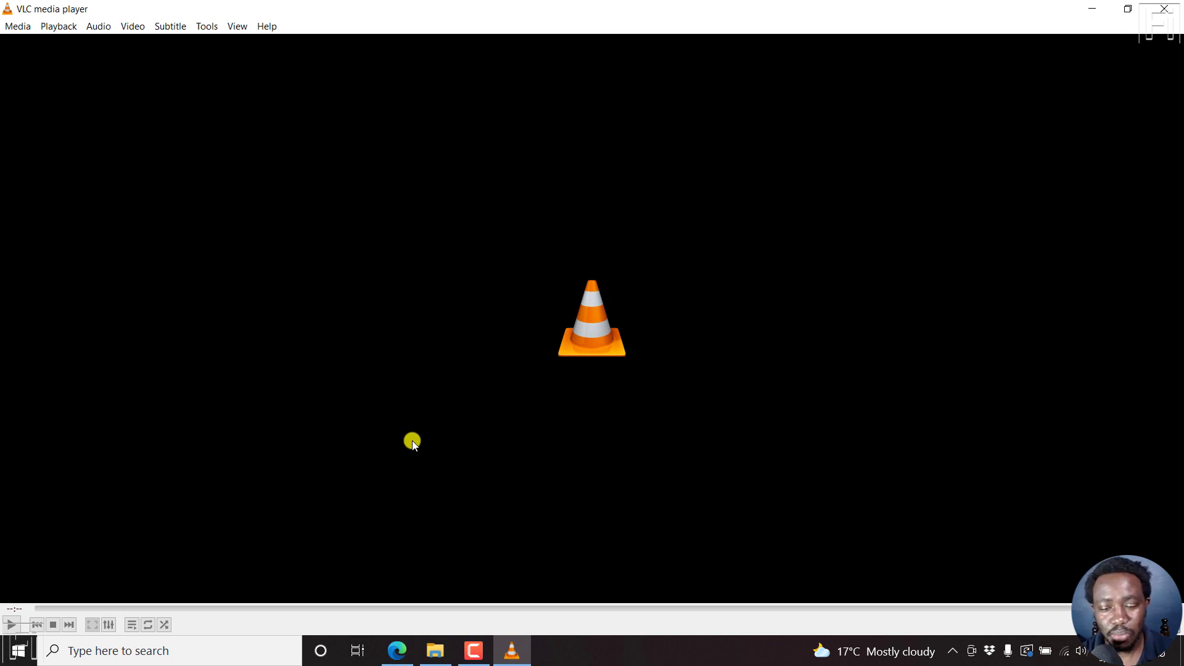
Switch to File Explorer and show the videos in the Convert MP4 to Mp3 folder in Details layout.
left_click(435, 650)
left_click(213, 195)
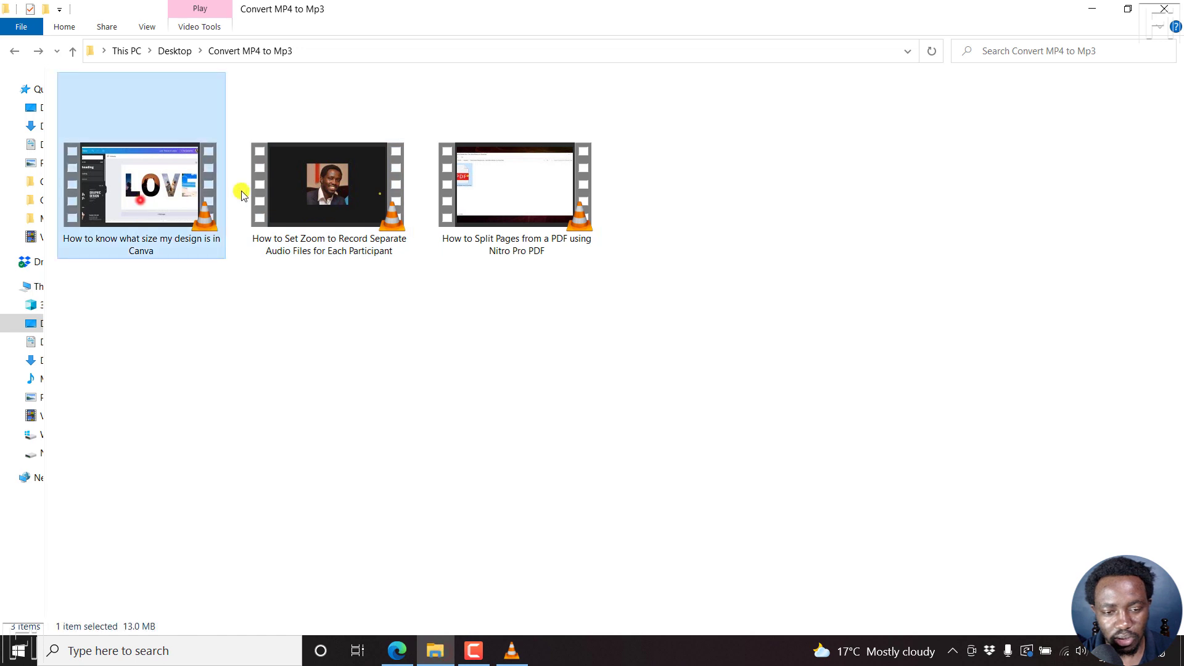
left_click(296, 198)
left_click(487, 210)
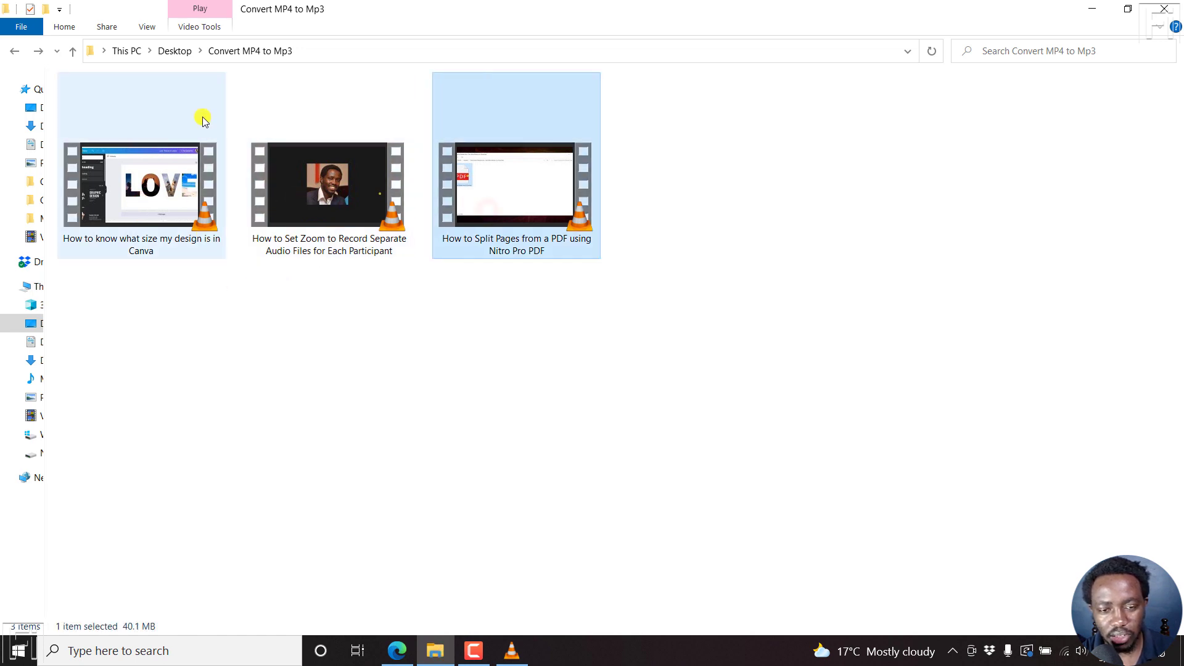
left_click(147, 26)
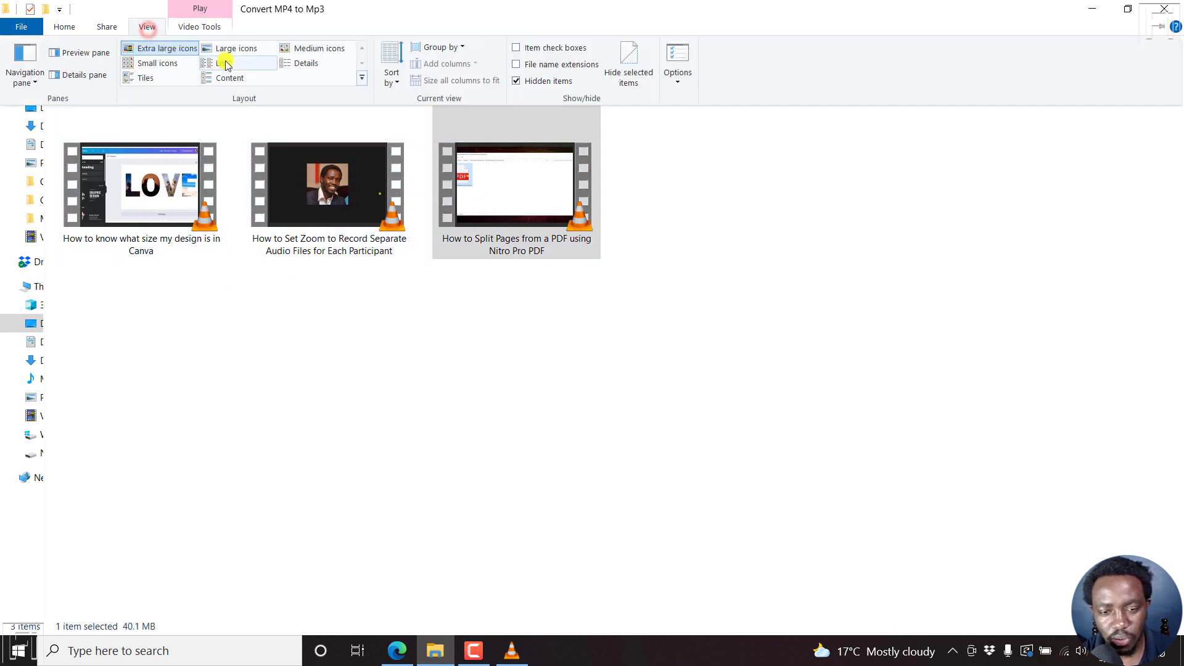
left_click(307, 62)
left_click(389, 204)
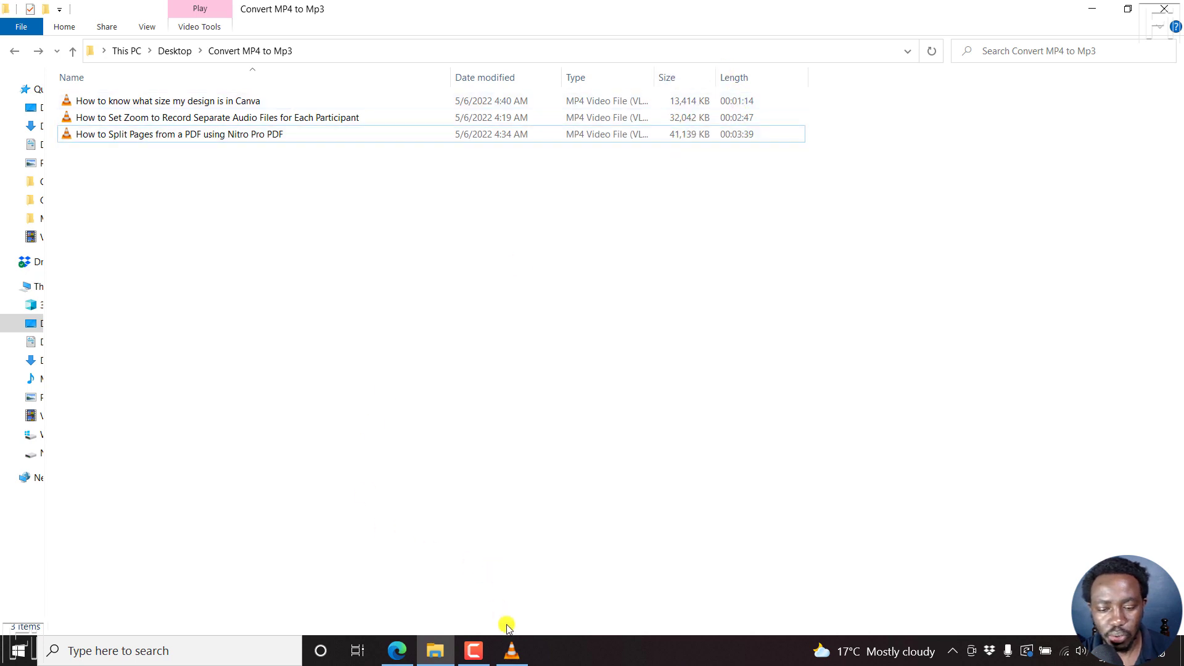
Return to VLC media player and open the Convert / Save media selection dialog.
left_click(511, 650)
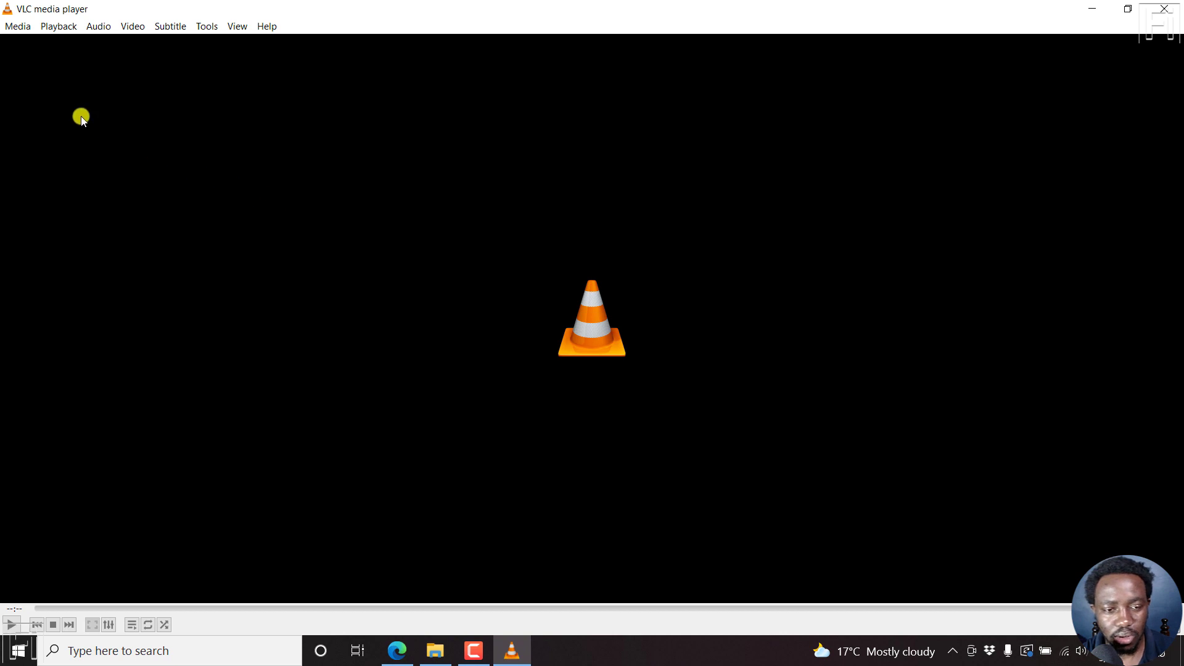
left_click(18, 28)
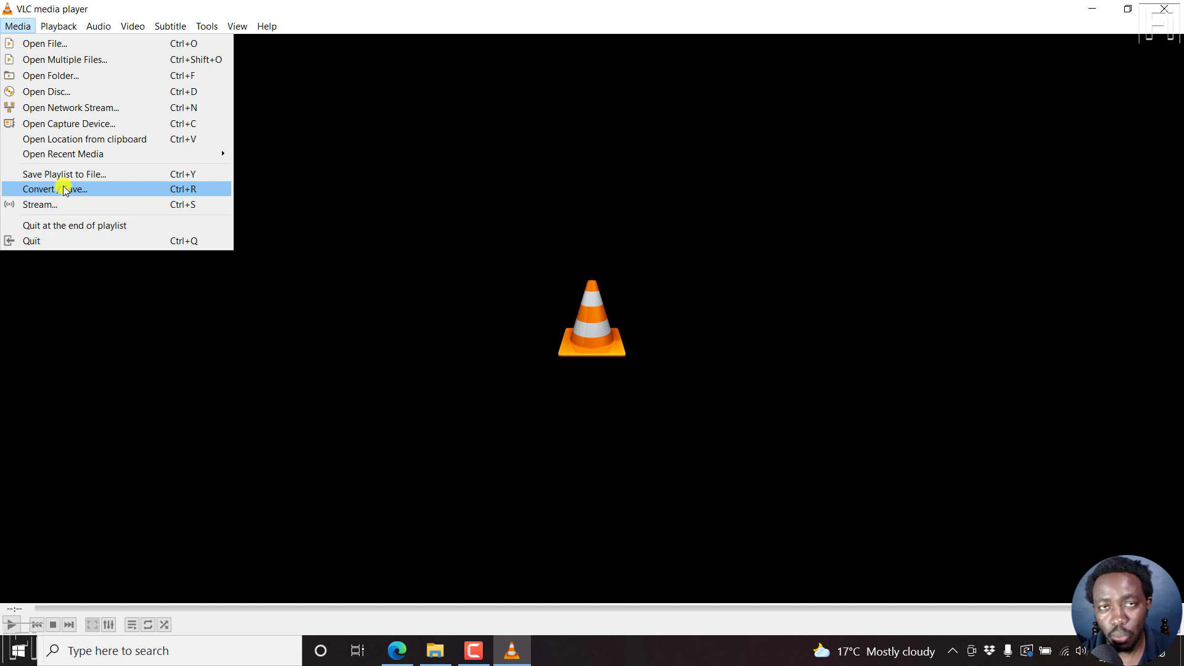
key("ctrl+r")
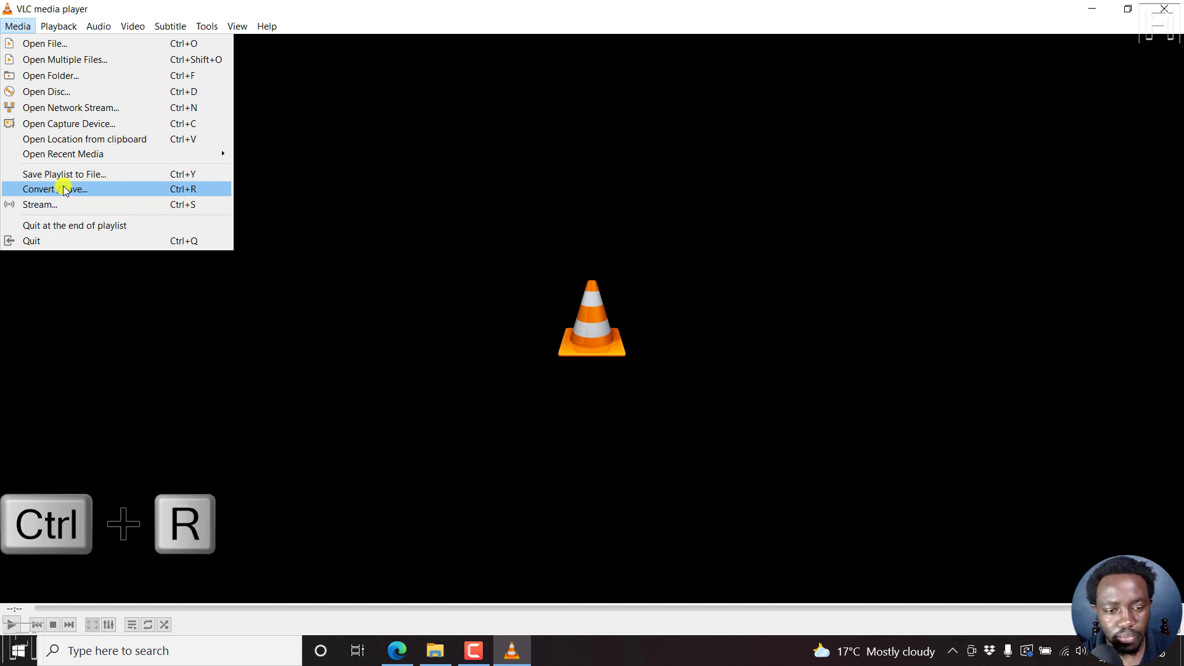
left_click(64, 189)
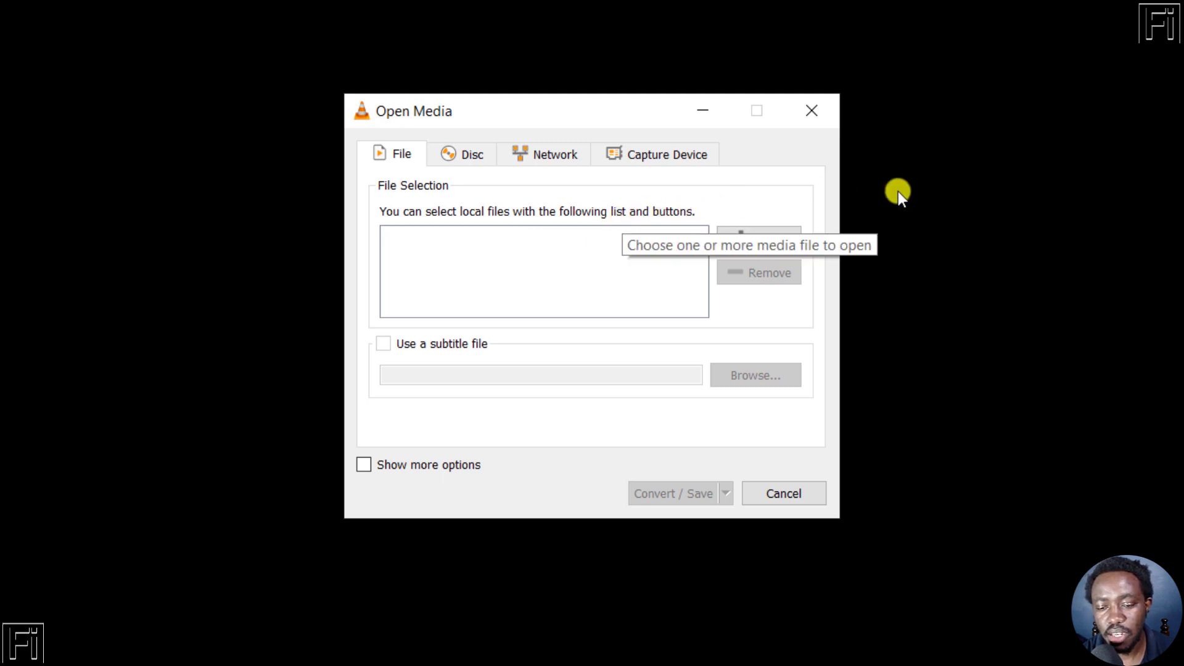
Add all three MP4 videos from the Convert MP4 to Mp3 folder to the conversion file list.
left_click(740, 238)
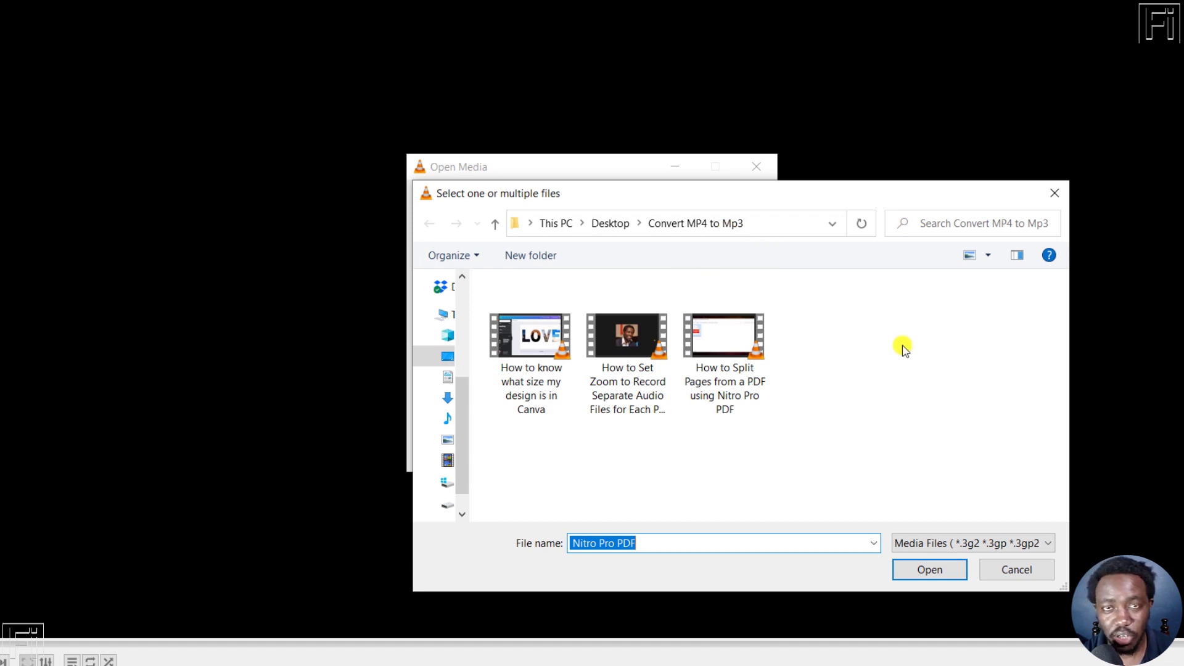
left_click(739, 356)
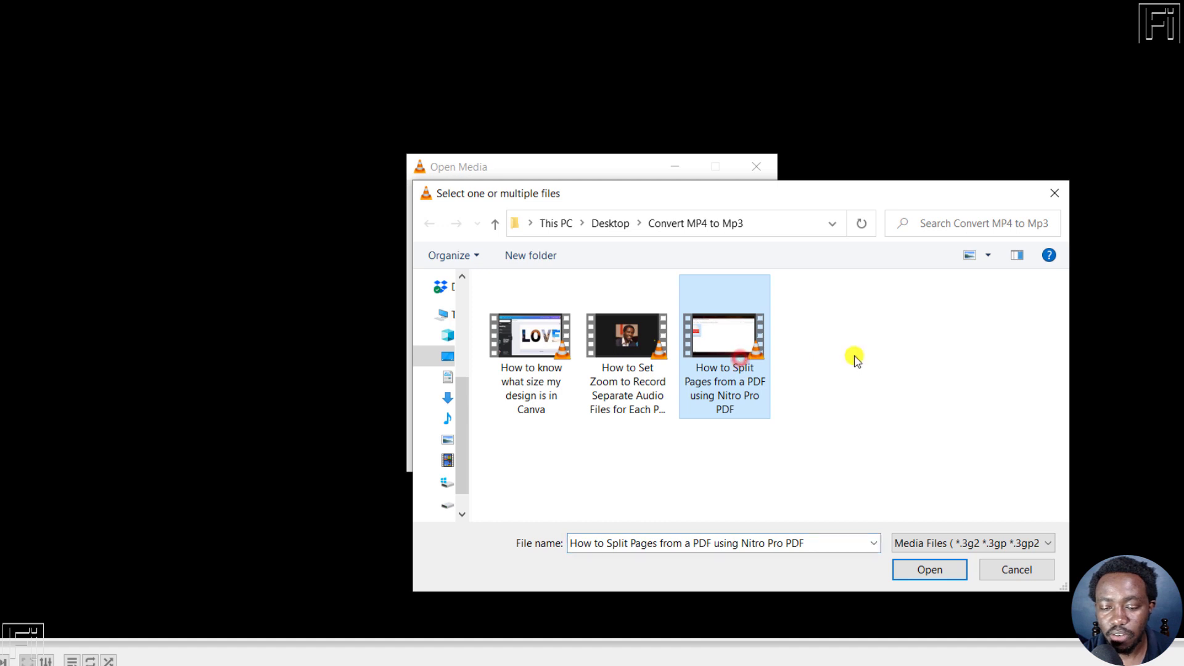
left_click_drag(748, 453, 529, 357)
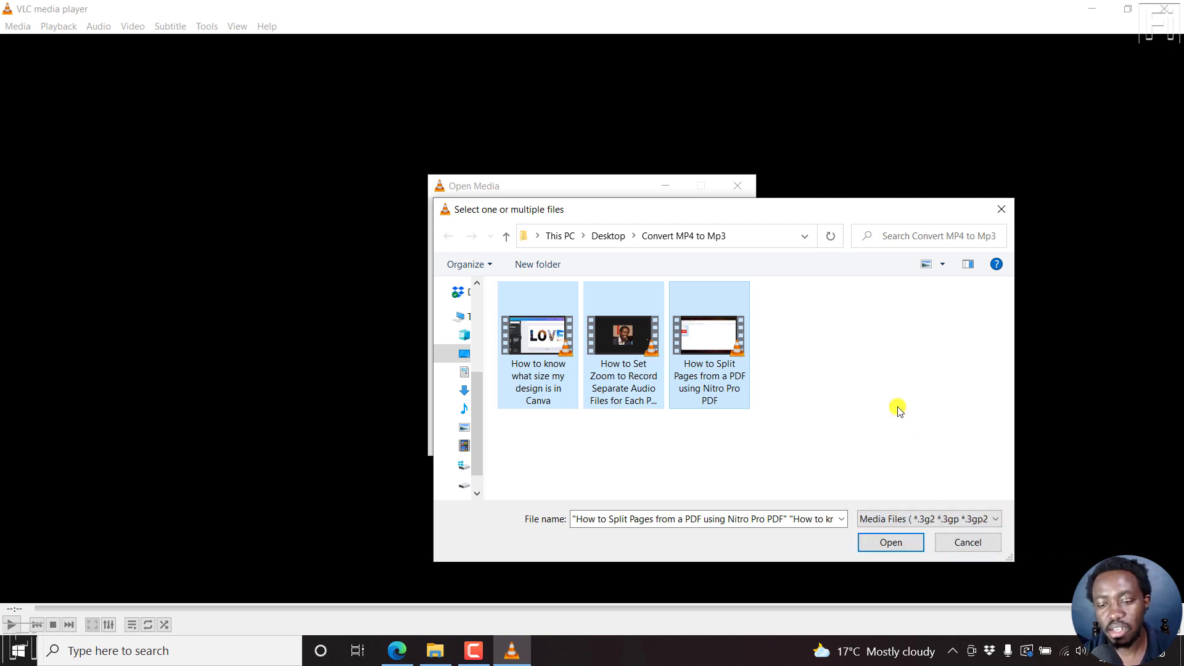
scroll(898, 410, "down", 1)
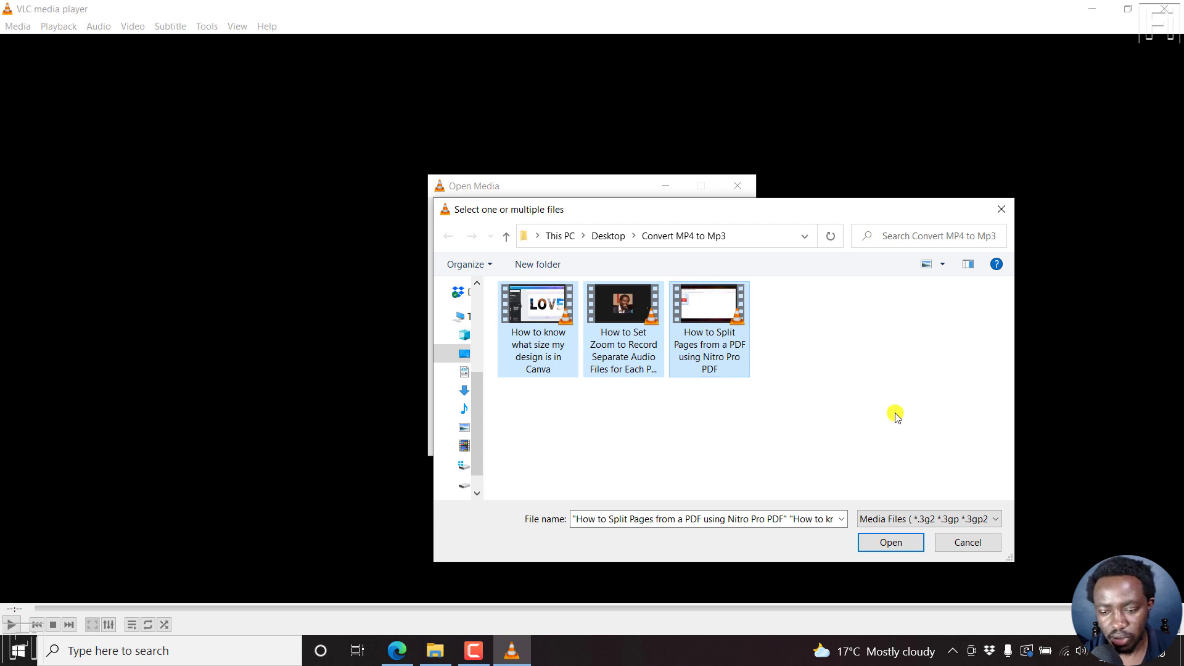
left_click(893, 543)
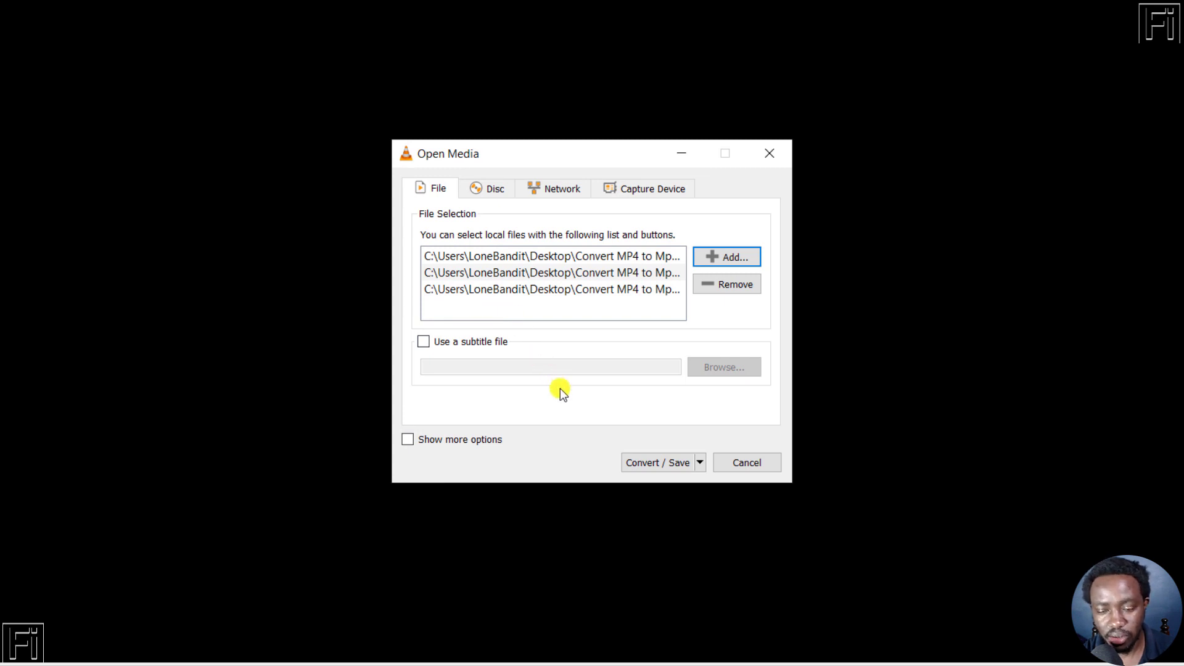
Proceed with the Convert option for the listed files and choose the Audio - MP3 profile.
left_click(702, 463)
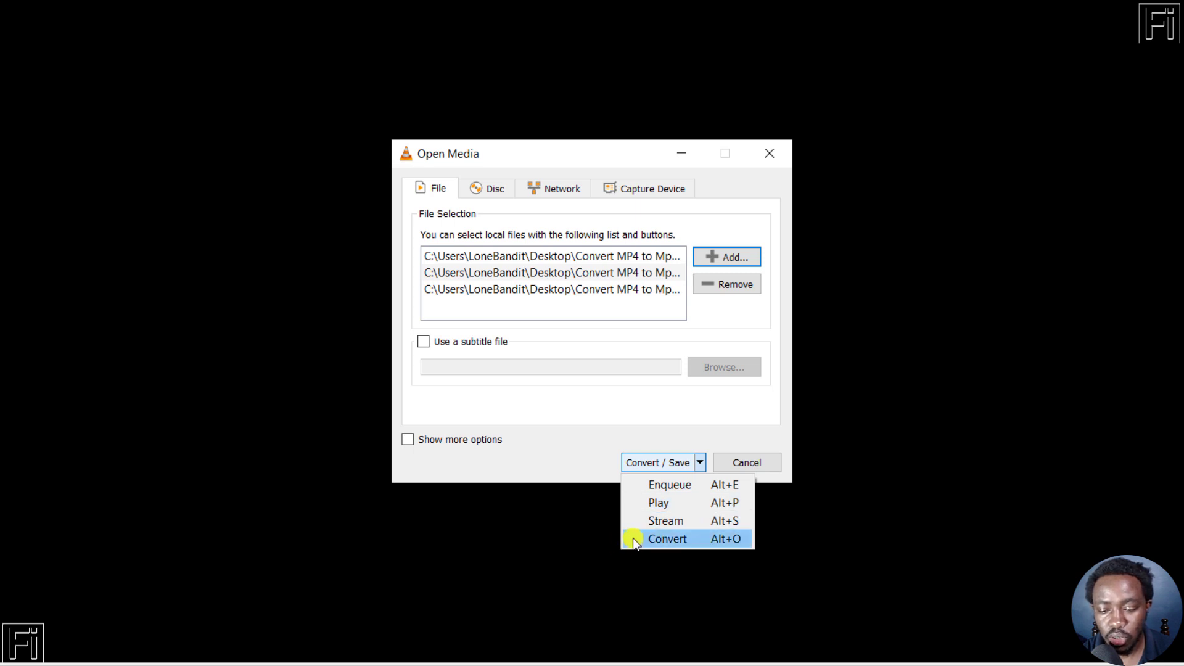
key("alt+o")
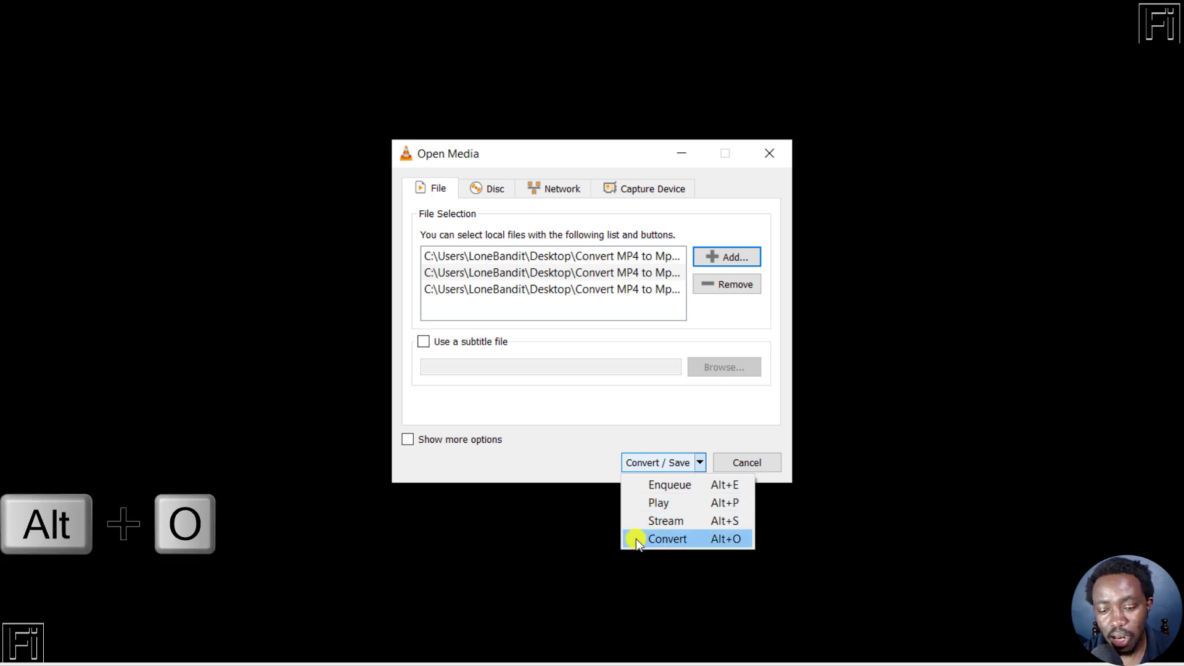
left_click(687, 537)
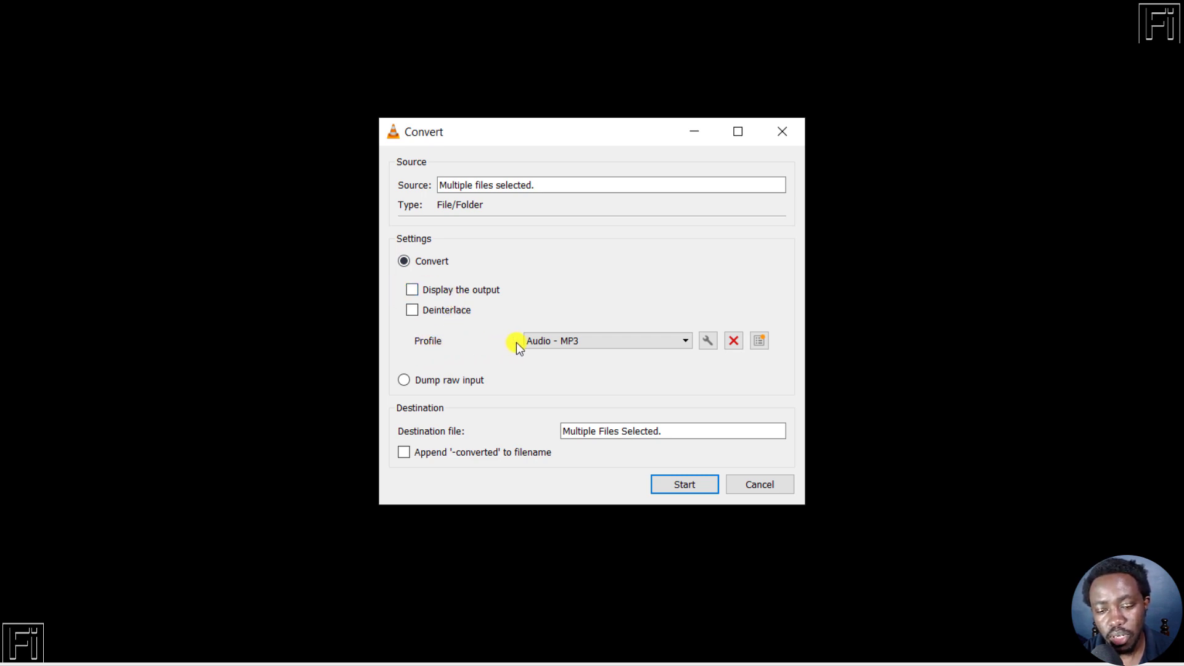
left_click(660, 339)
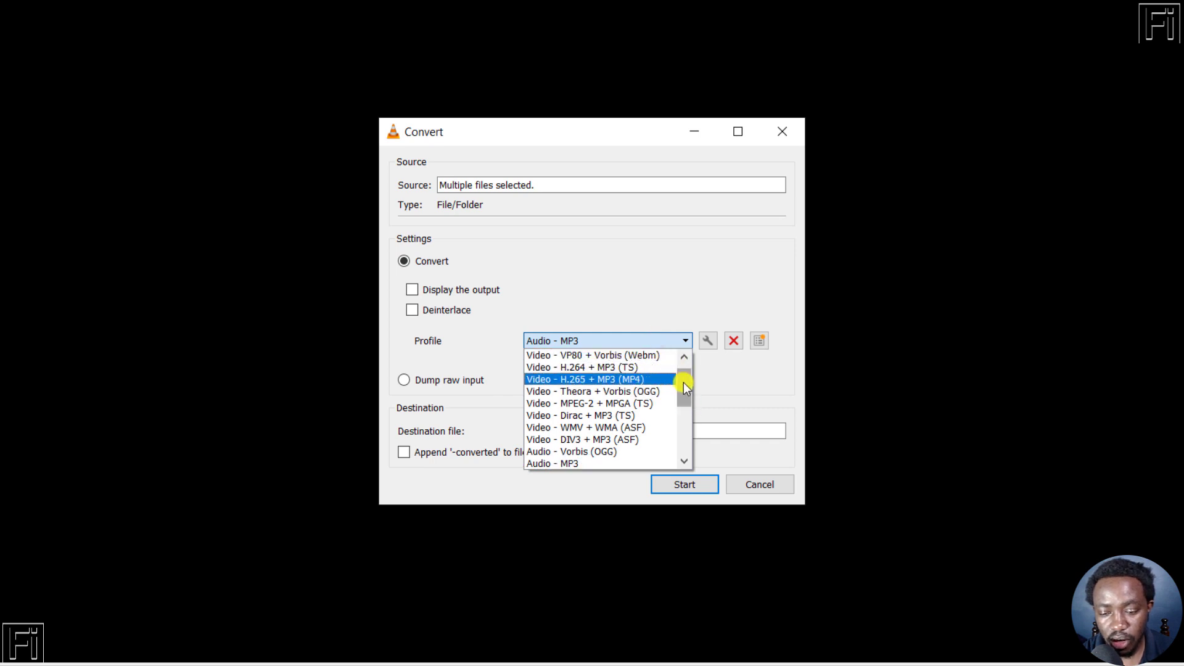
left_click_drag(683, 382, 692, 440)
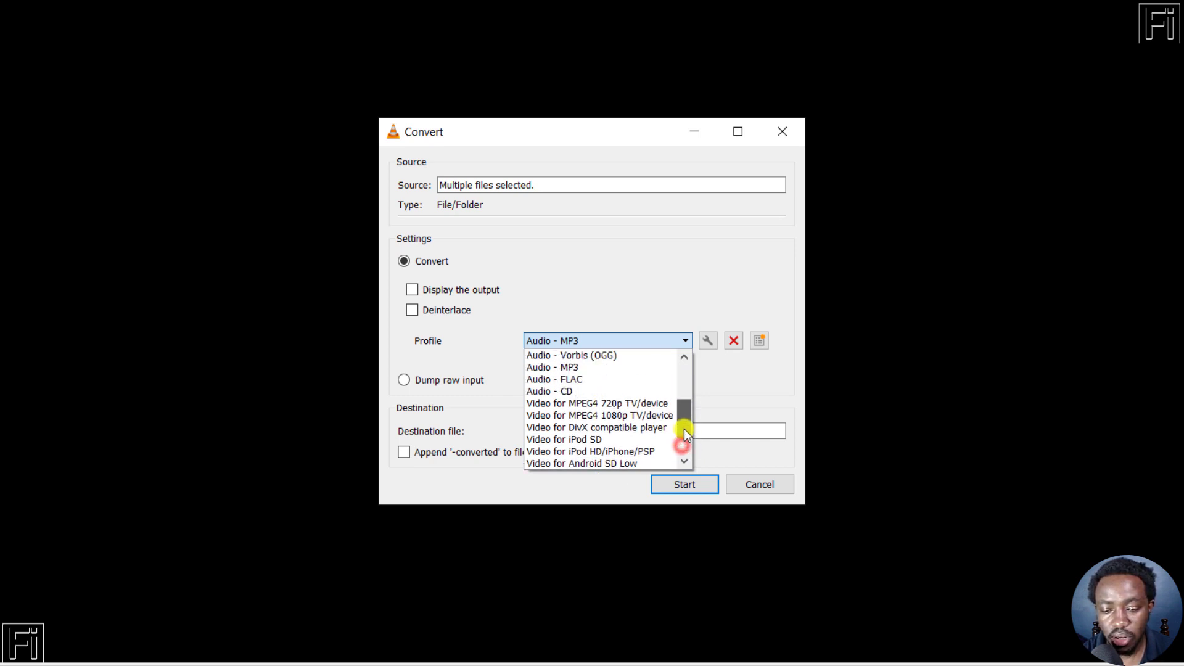
left_click_drag(684, 431, 686, 408)
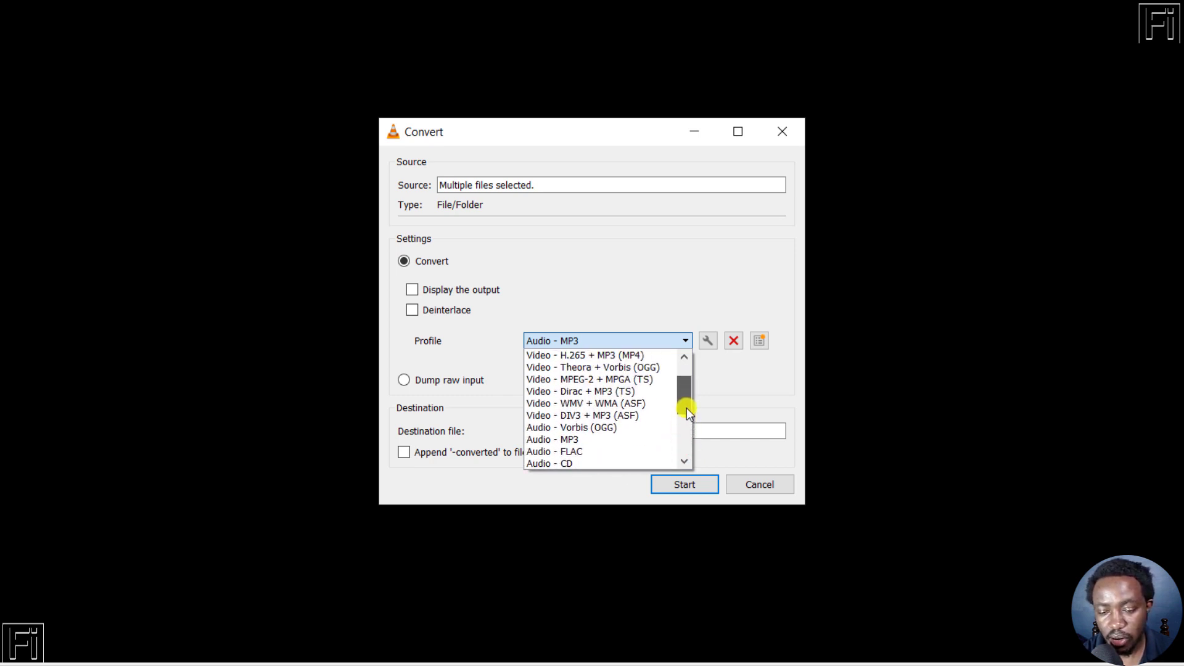
left_click(554, 439)
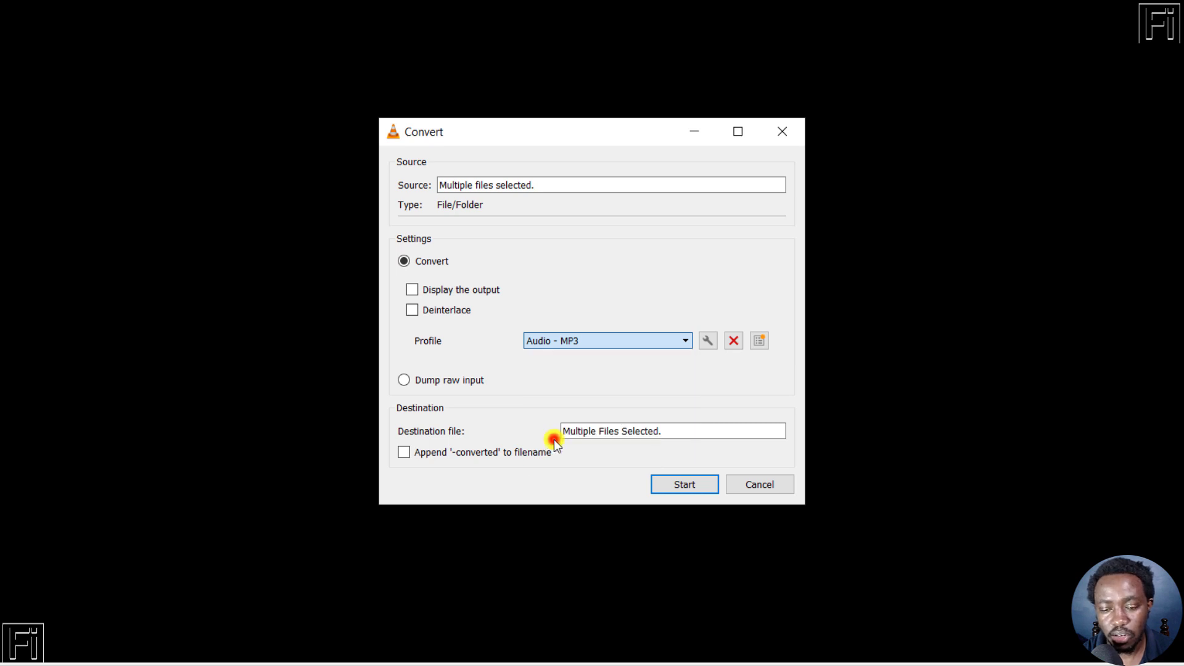
Review the Audio - MP3 profile's encapsulation, video codec, audio codec and subtitle settings, and save the profile.
left_click(708, 341)
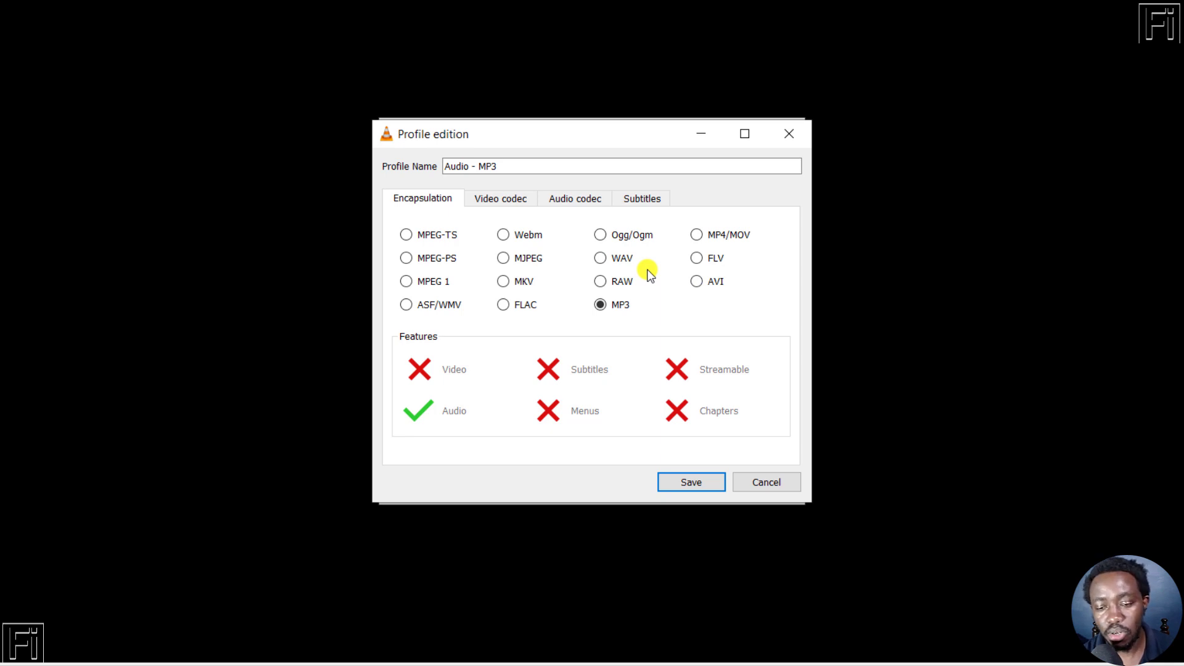
left_click(492, 200)
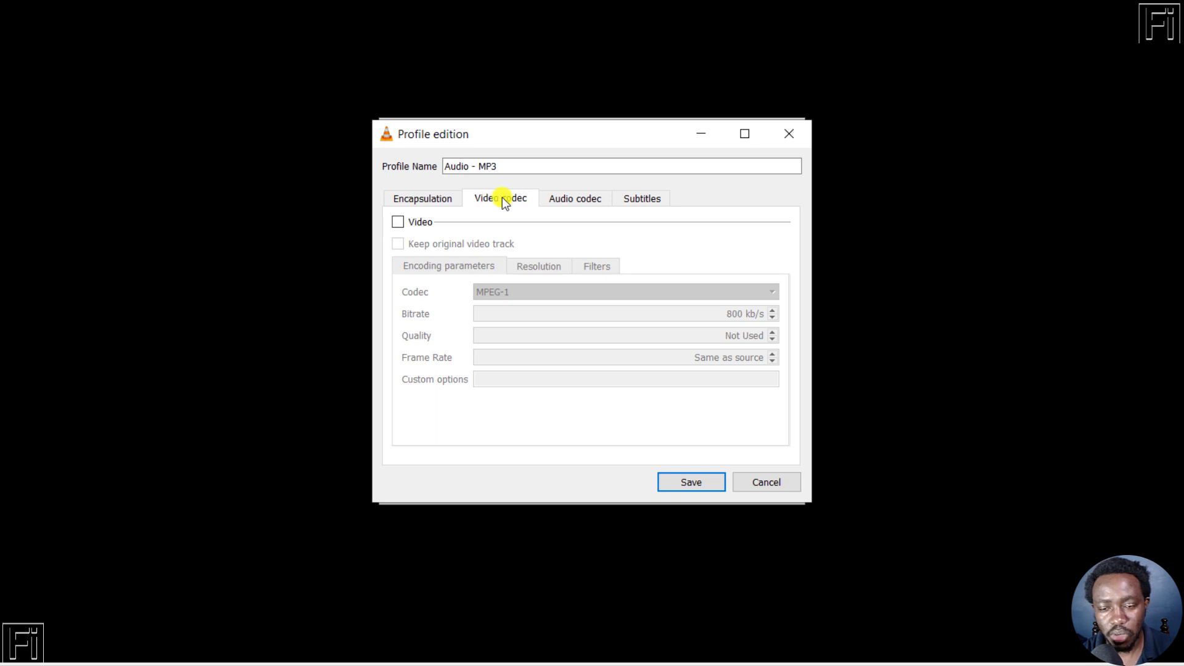
left_click(562, 200)
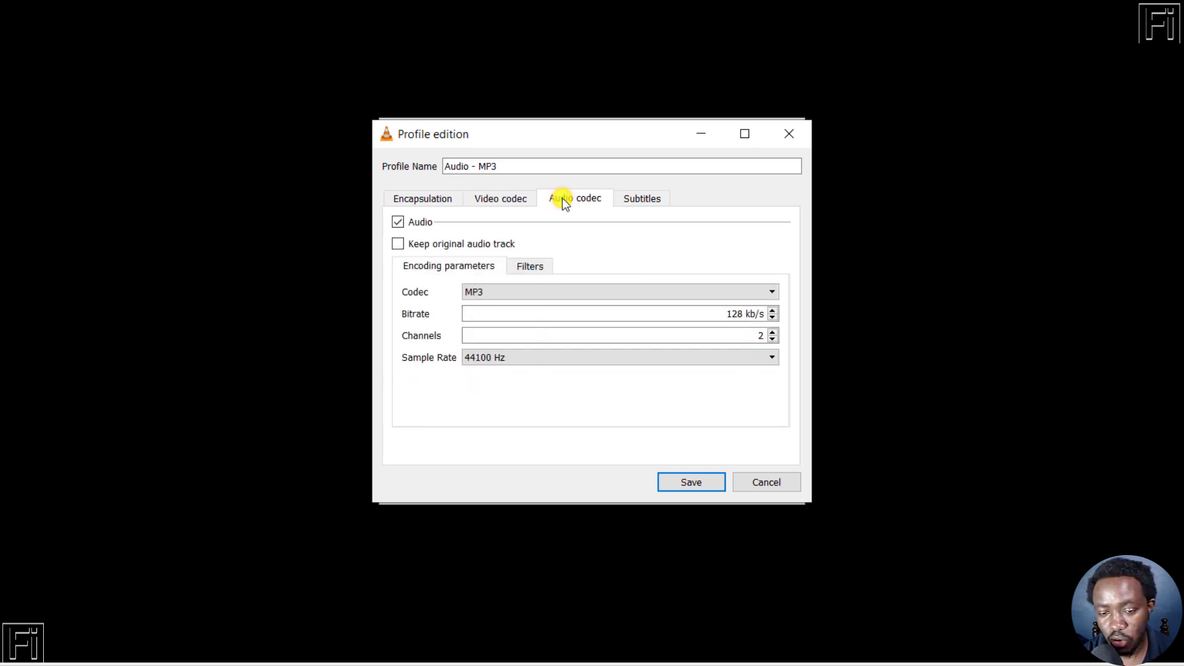
left_click(762, 285)
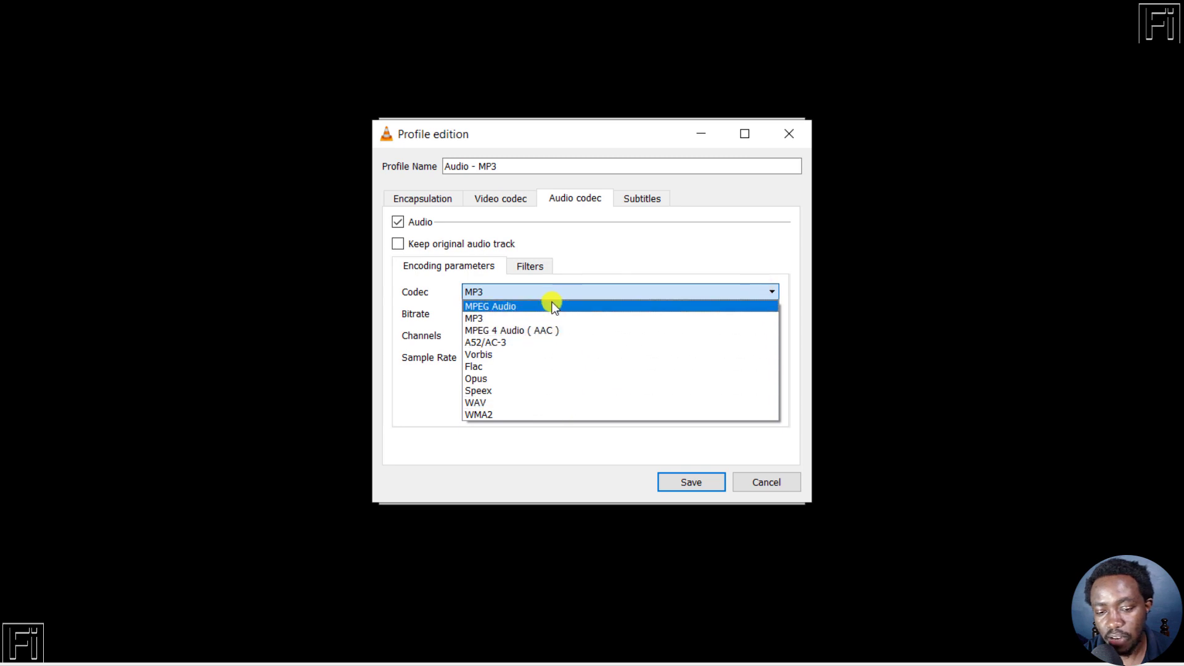
left_click(707, 257)
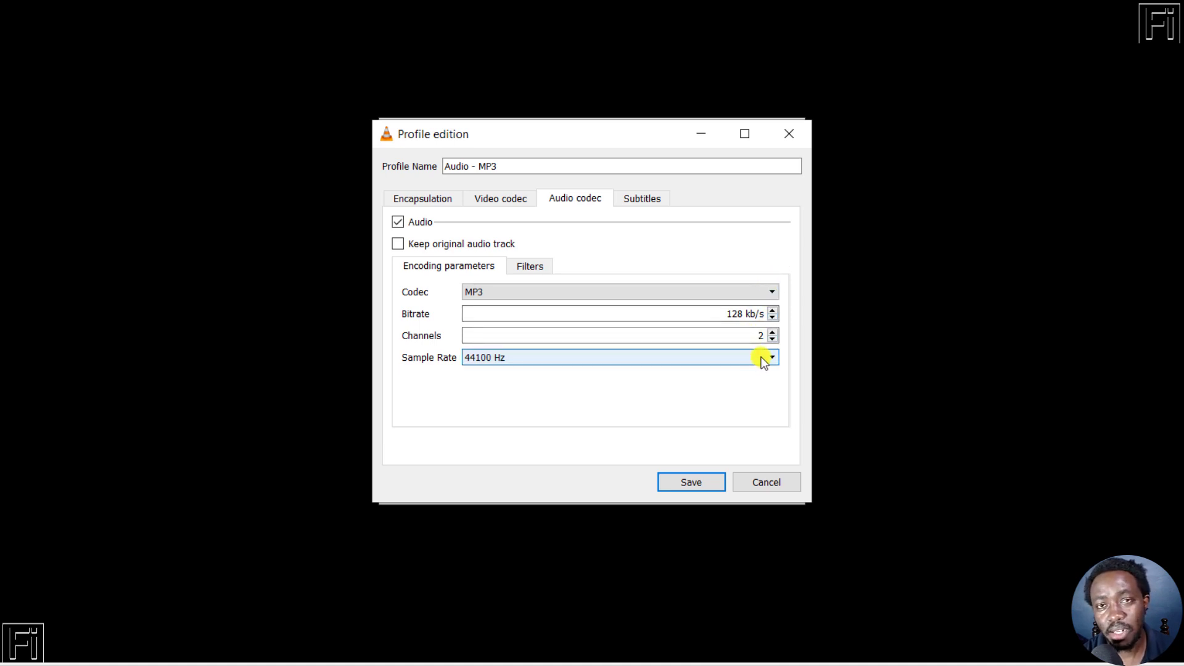
left_click(639, 196)
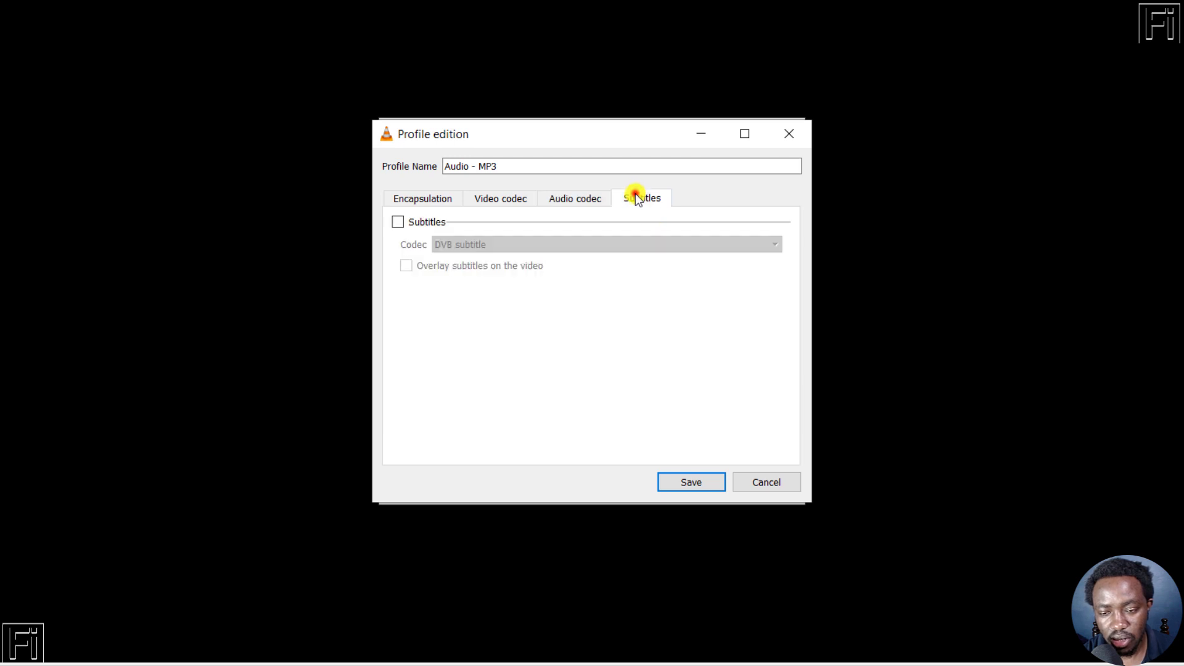
left_click(690, 480)
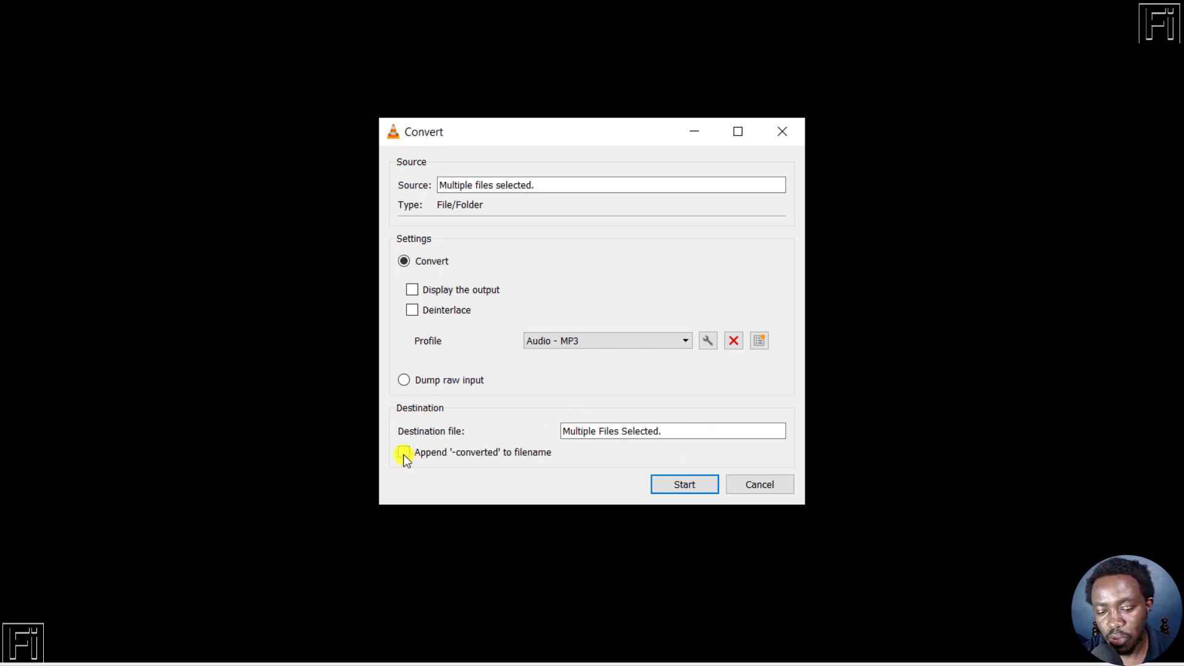
Enable appending '-converted' to the output filenames and start the conversion.
left_click(404, 454)
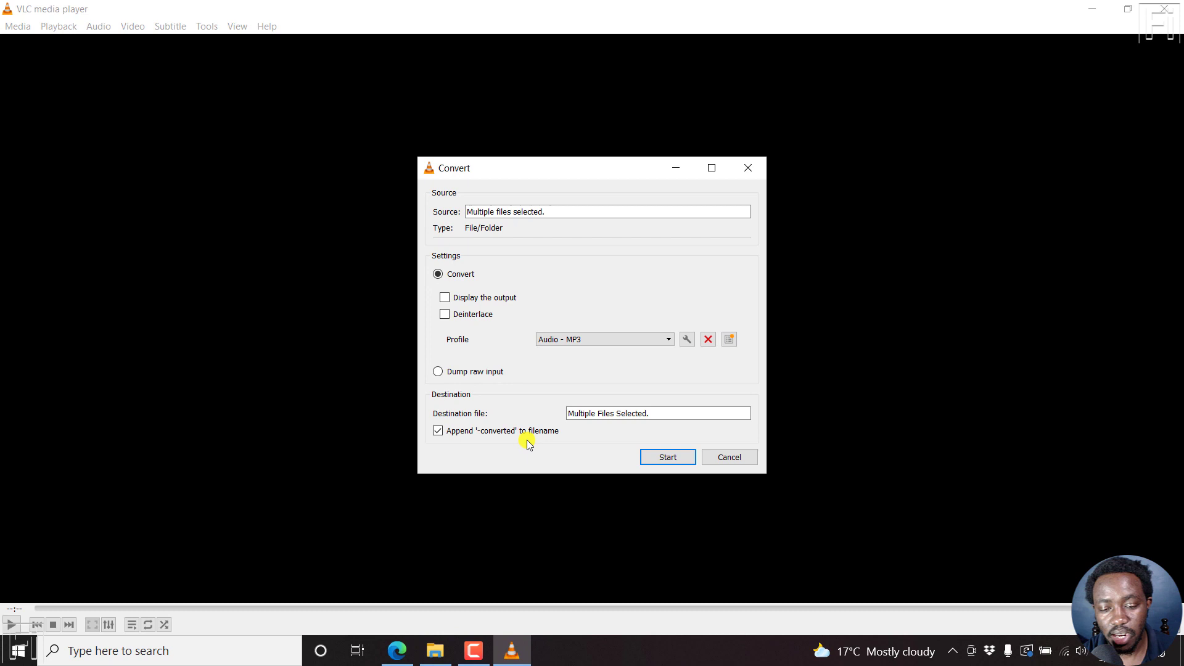
left_click(435, 651)
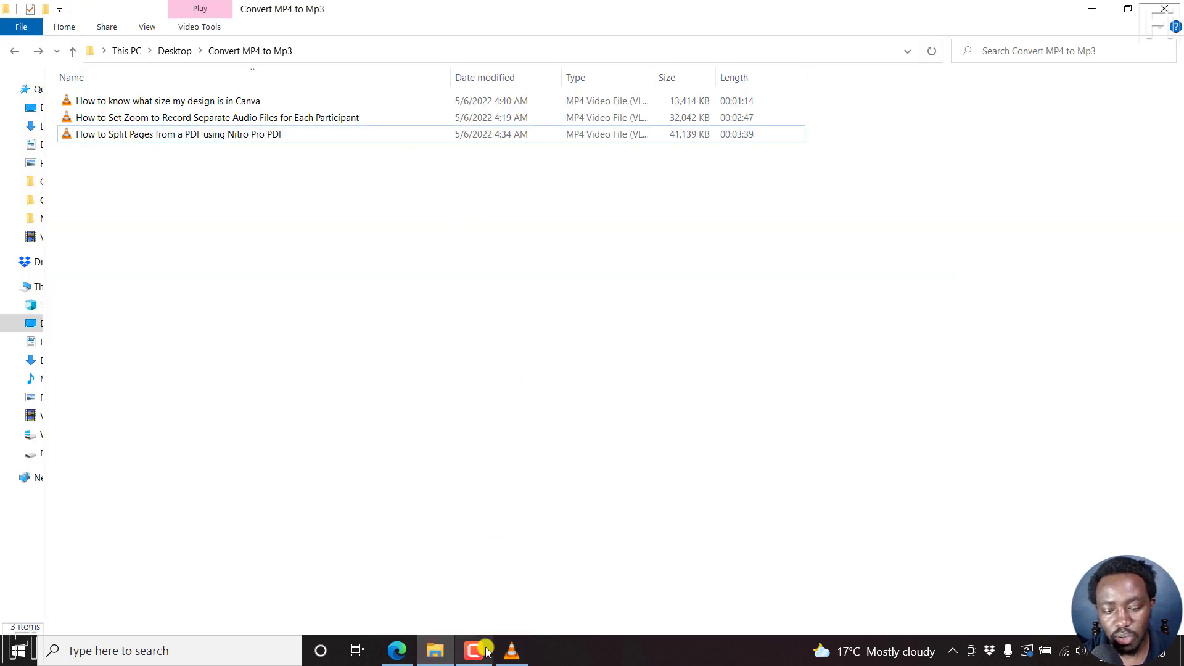
left_click(512, 650)
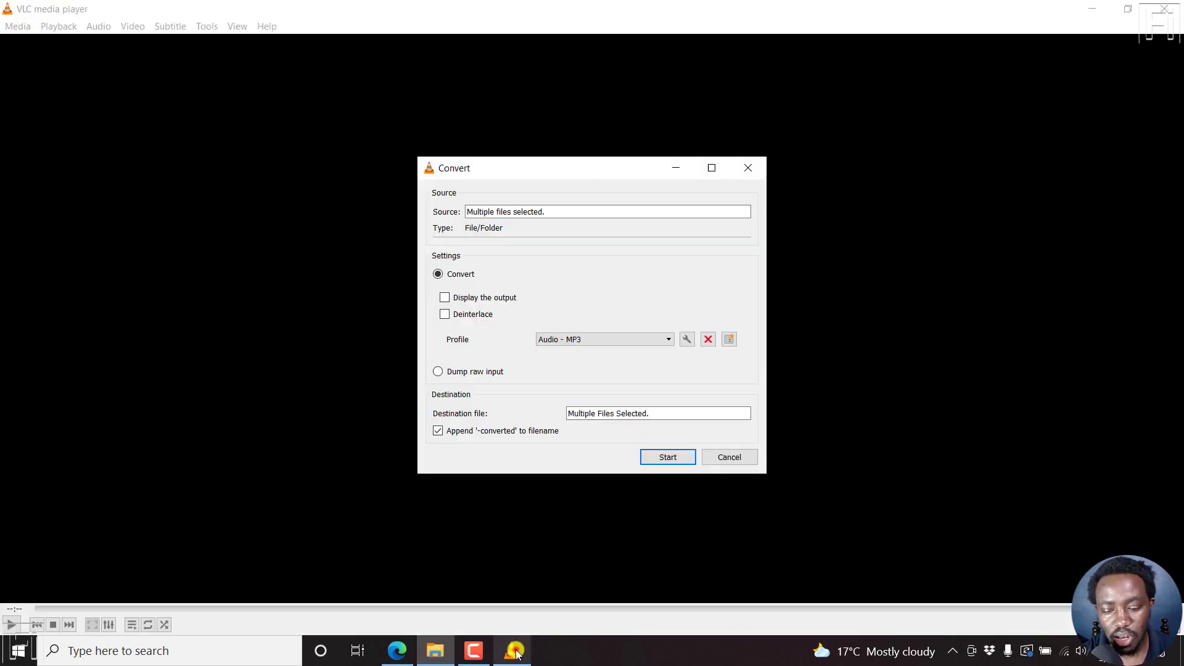
left_click(667, 457)
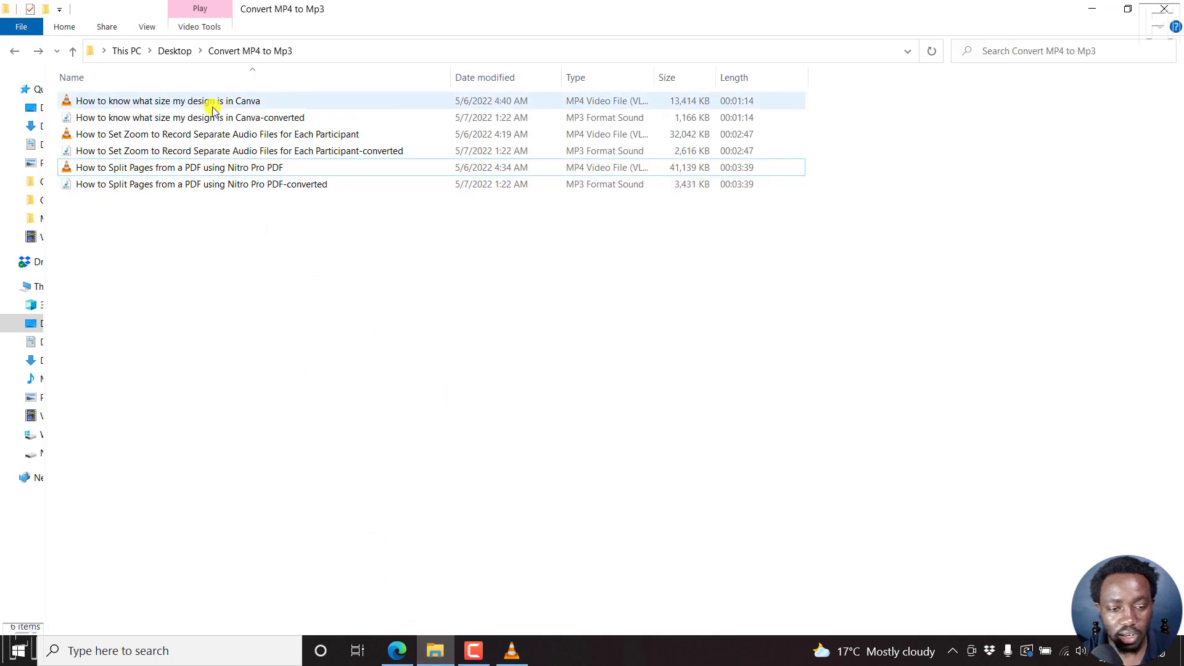
Examine the three '-converted' files in the Convert MP4 to Mp3 folder, checking their names, file types and lengths against the original videos.
left_click(260, 118)
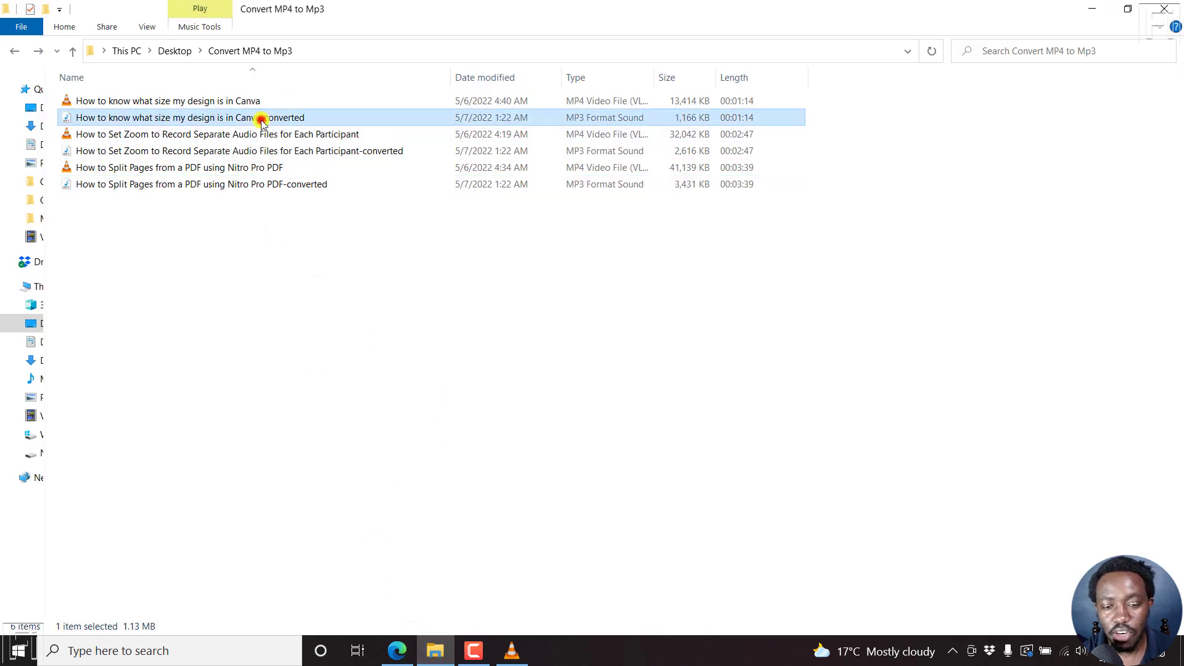
left_click(257, 151)
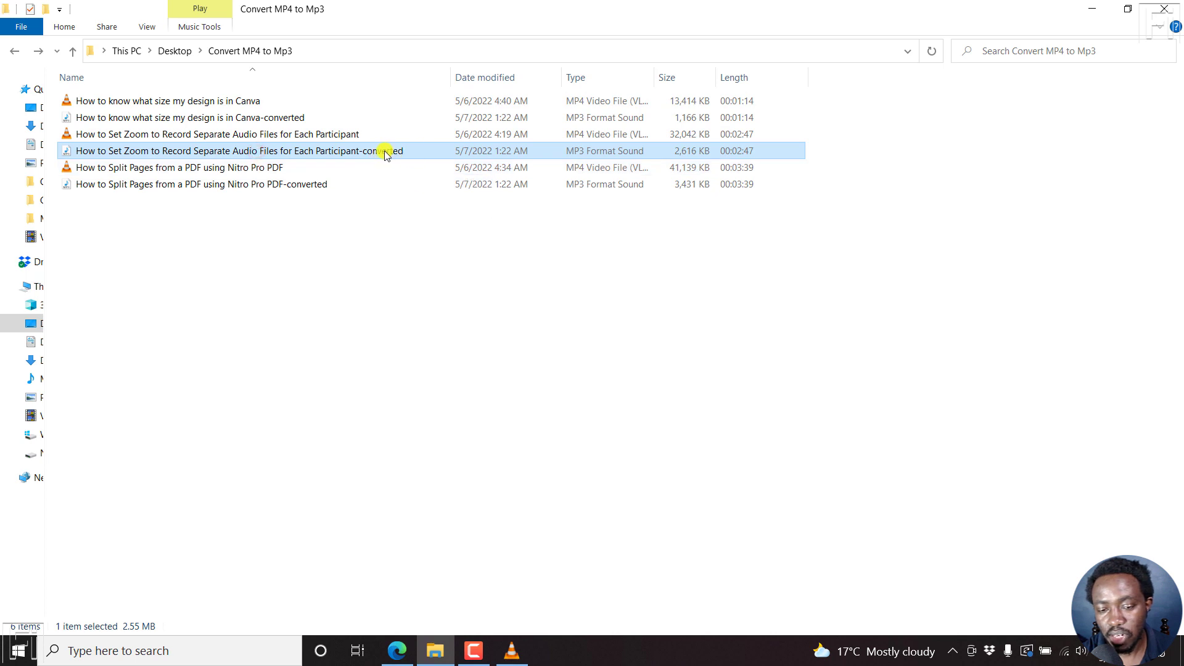
left_click(282, 187)
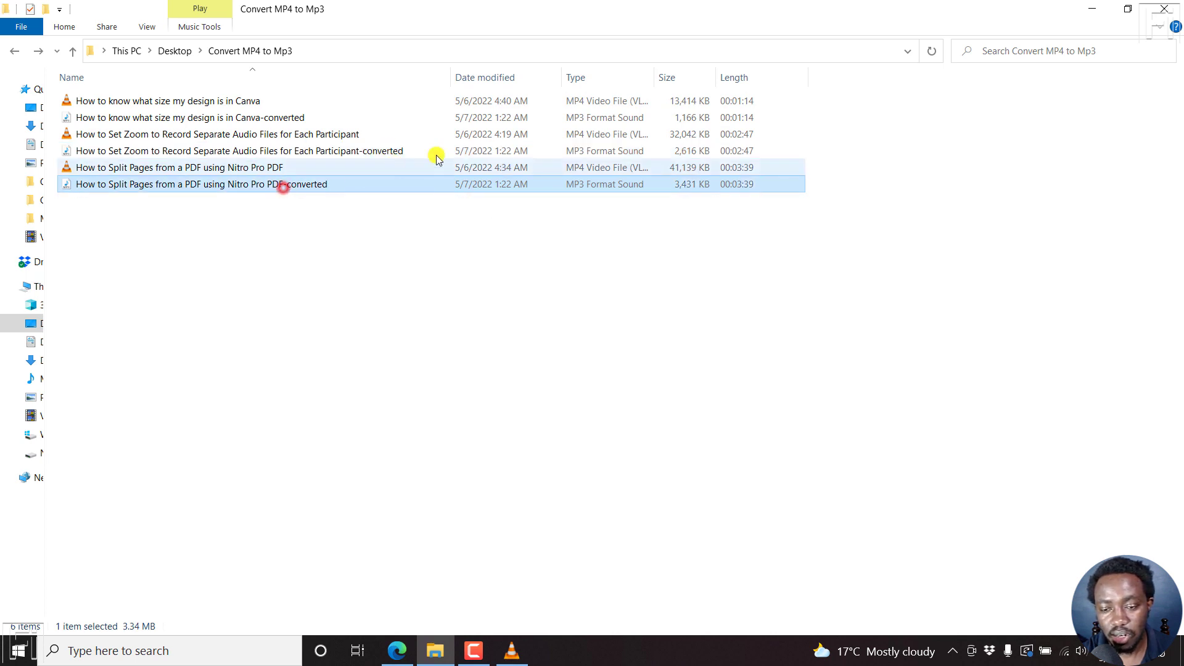
left_click(578, 118)
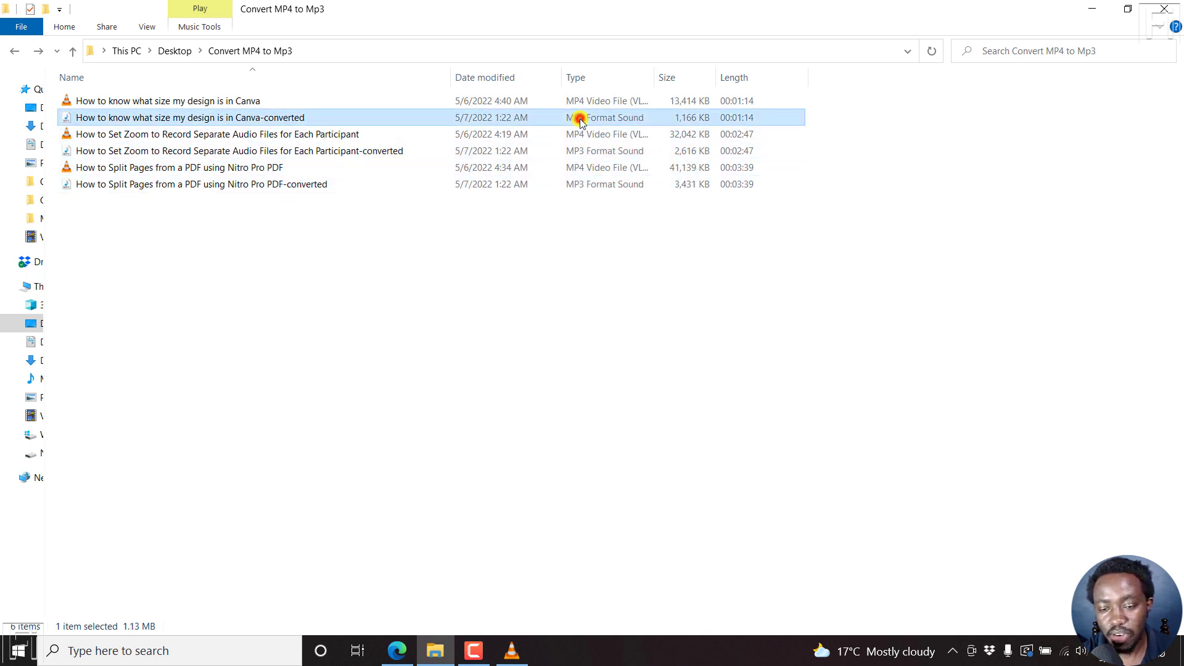
left_click(590, 151)
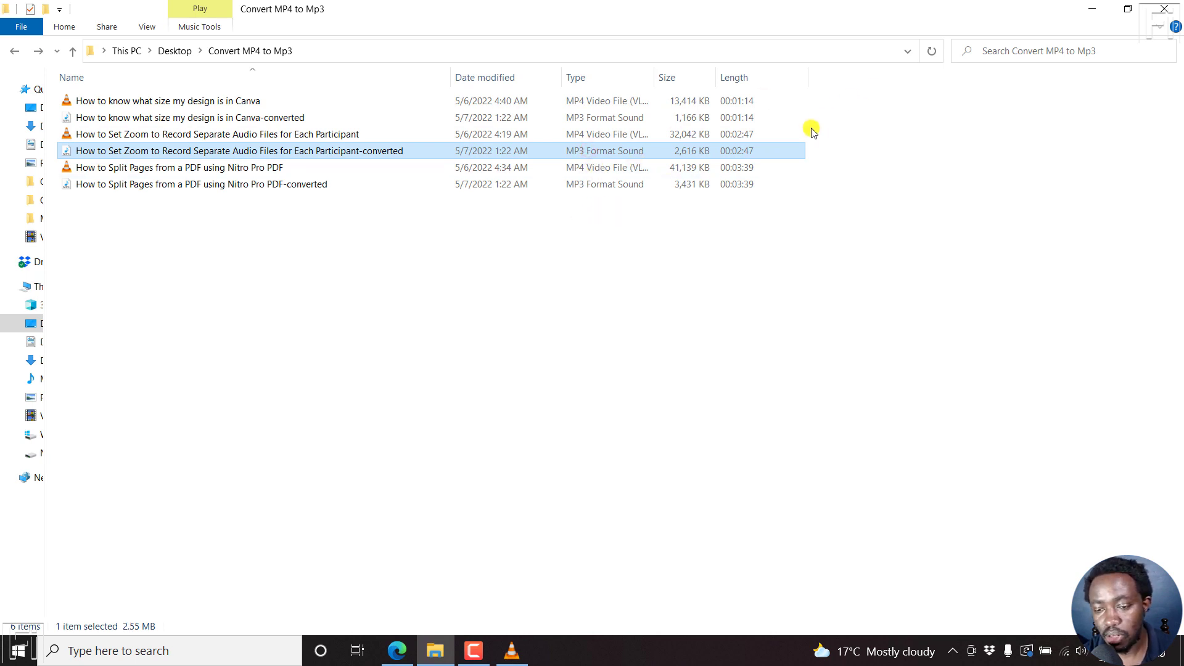
left_click(742, 120)
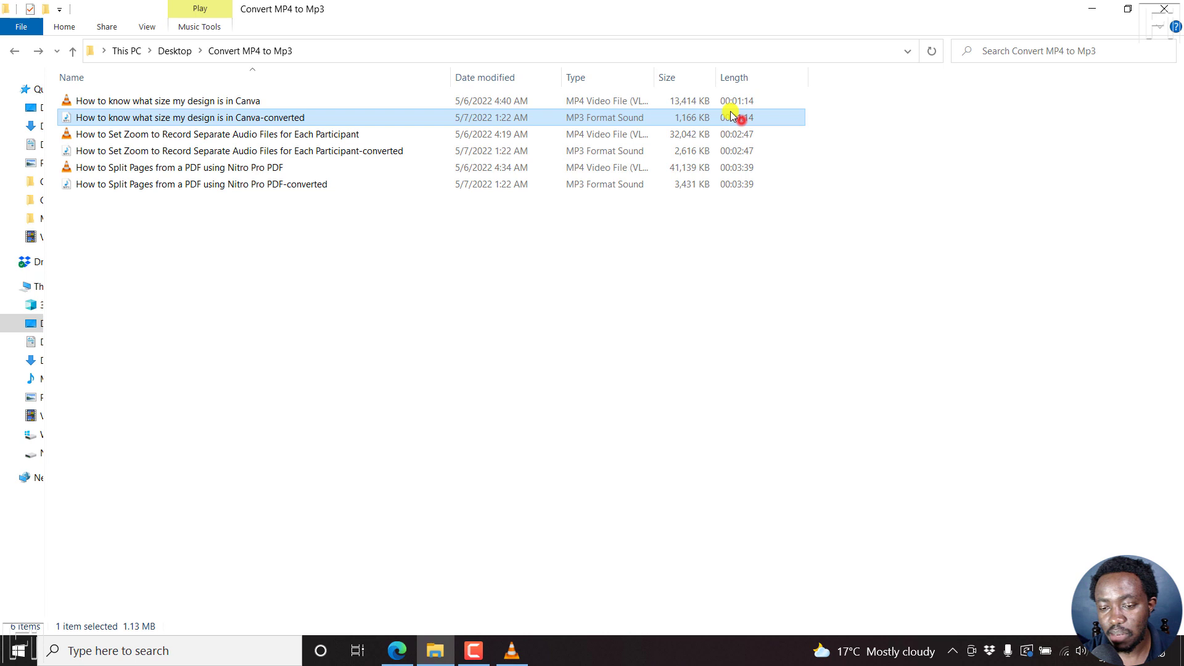
left_click(742, 185)
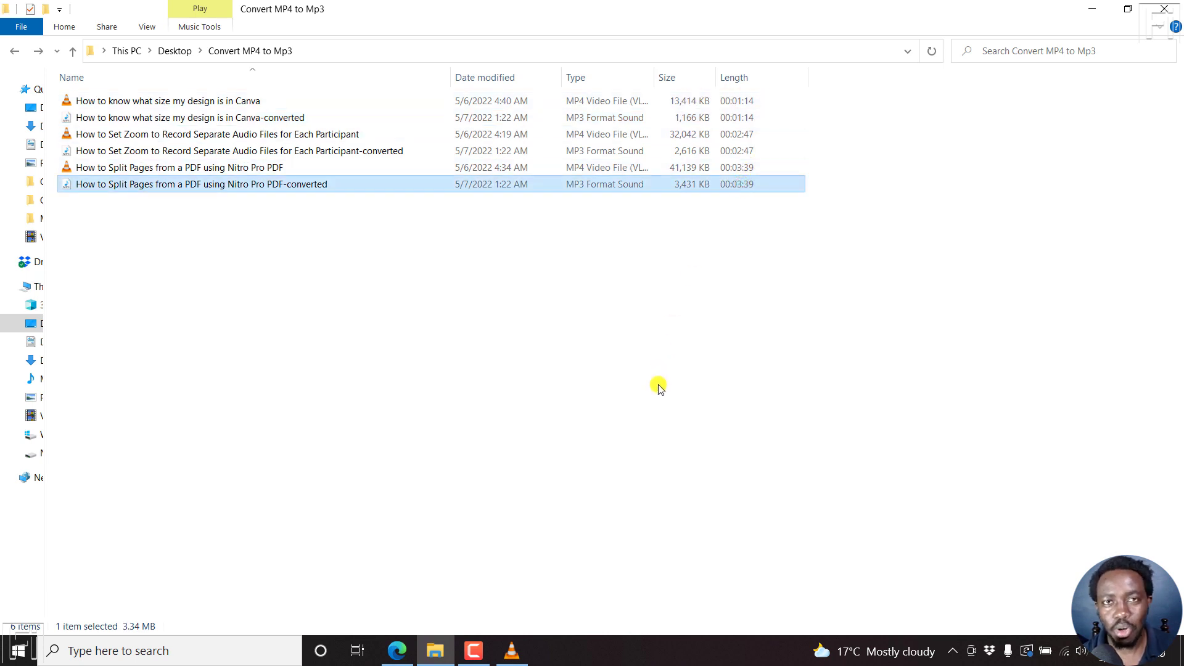